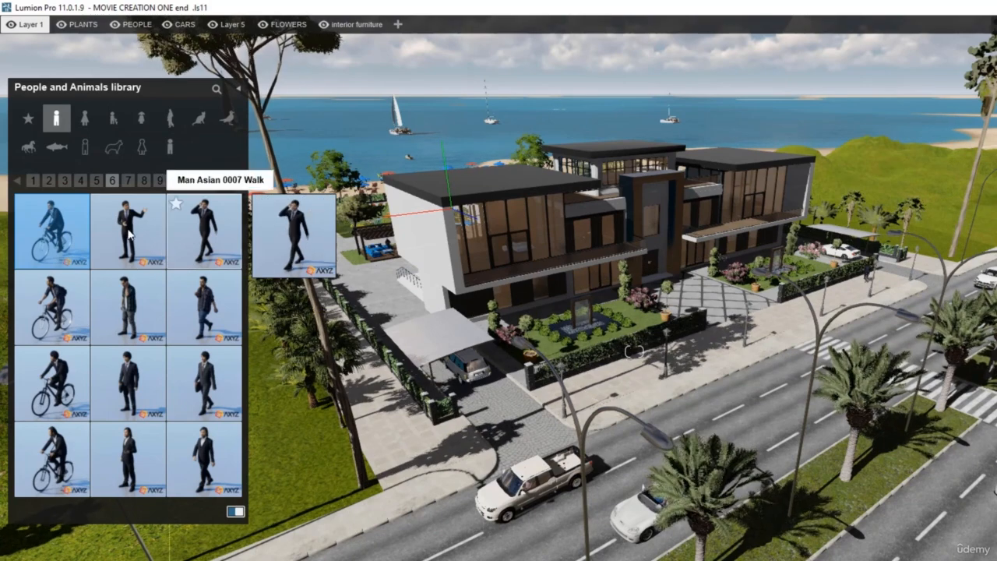
Place the Man Asian 0007 Walk and man asian 0009 idle characters on the sidewalk in front of the building.
{"action": "mouse_move", "coordinate": [104, 223]}
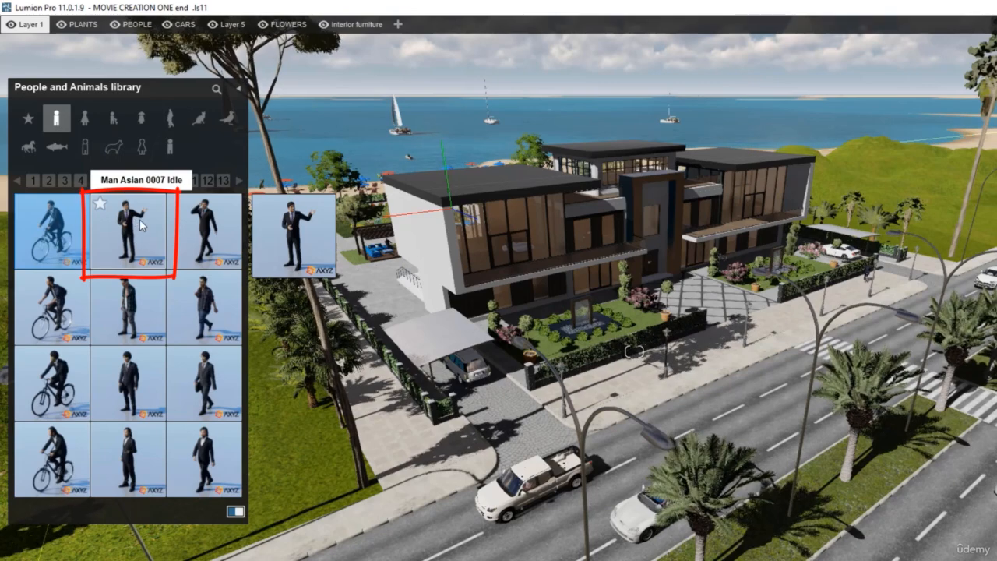
{"action": "mouse_move", "coordinate": [213, 230]}
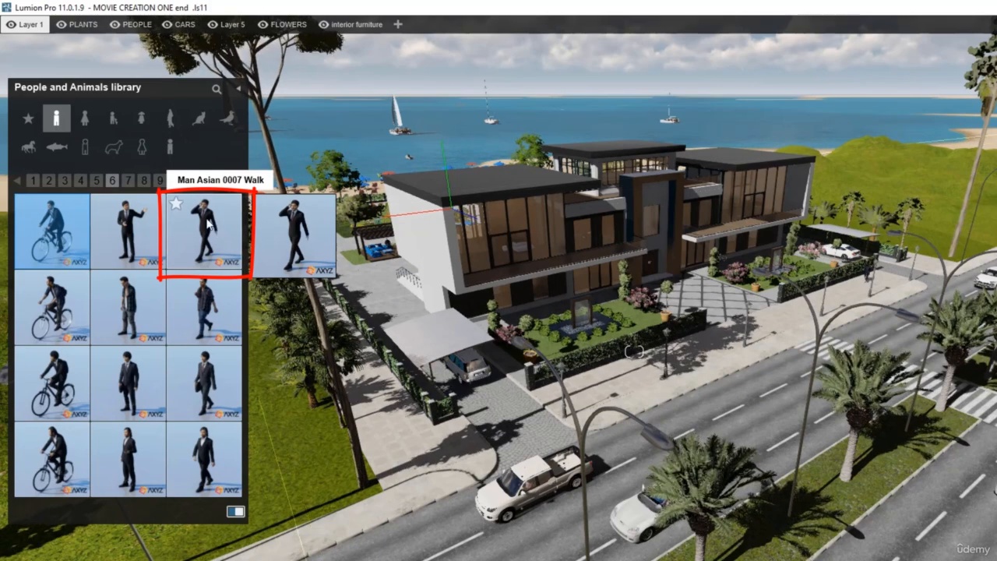
{"action": "left_click", "coordinate": [209, 224]}
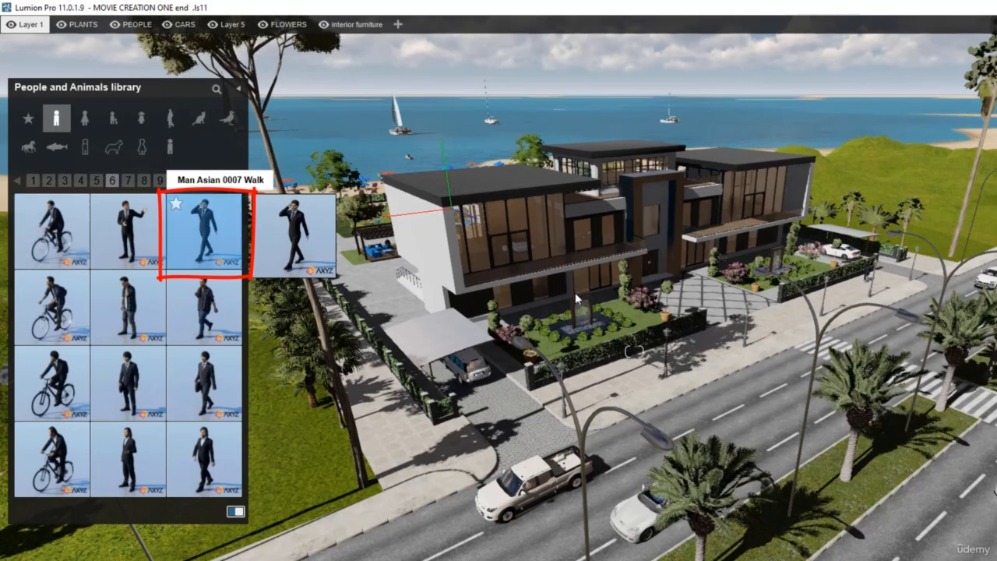
{"action": "left_click", "coordinate": [841, 292]}
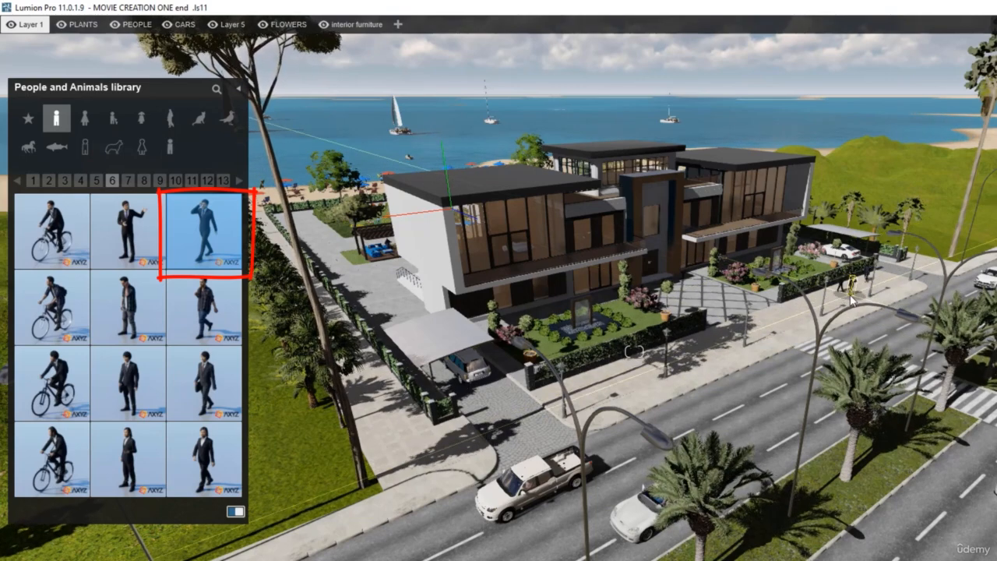
{"action": "scroll", "coordinate": [851, 300], "scroll_direction": "up", "scroll_amount": 6}
{"action": "scroll", "coordinate": [801, 291], "scroll_direction": "down", "scroll_amount": 2}
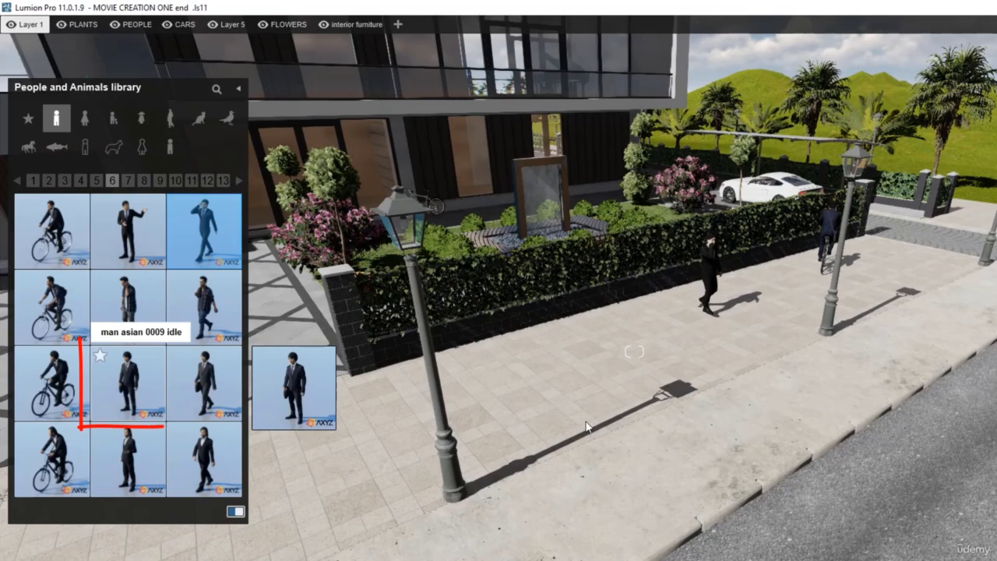
{"action": "left_click", "coordinate": [129, 382]}
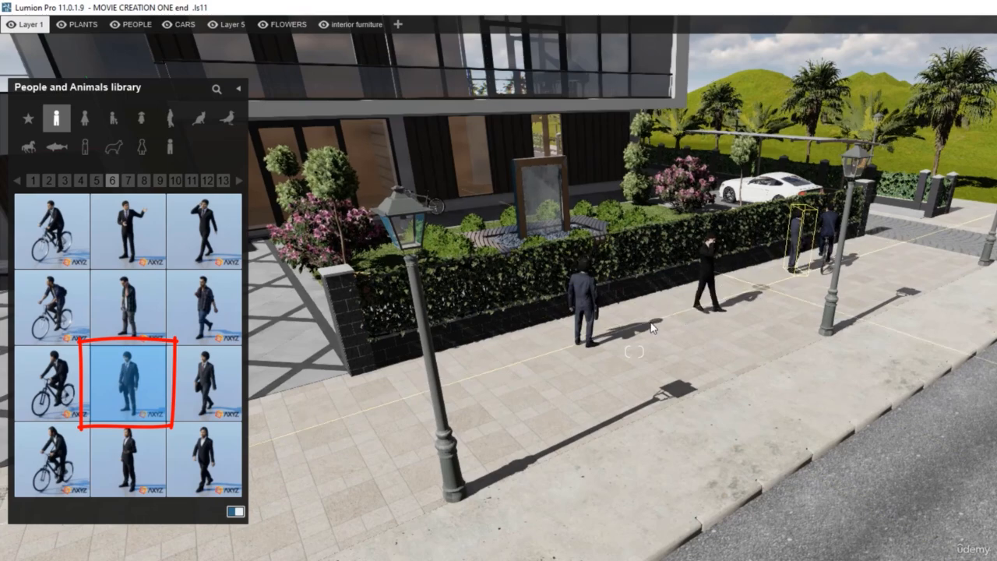
Place a walking woman and a woman riding a bicycle from the 3D women models on the sidewalk.
{"action": "left_click", "coordinate": [90, 120]}
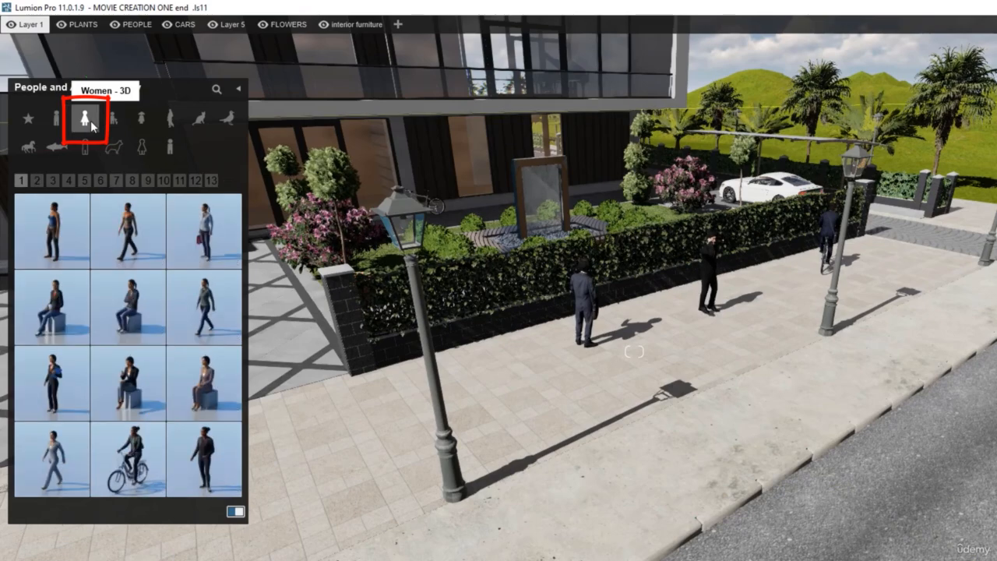
{"action": "left_click", "coordinate": [141, 231]}
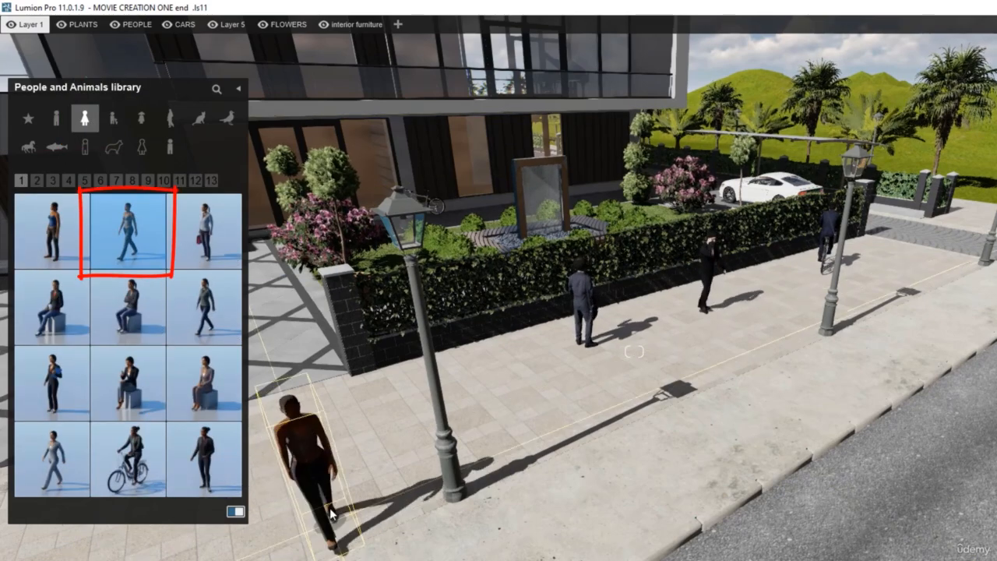
{"action": "left_click", "coordinate": [127, 464]}
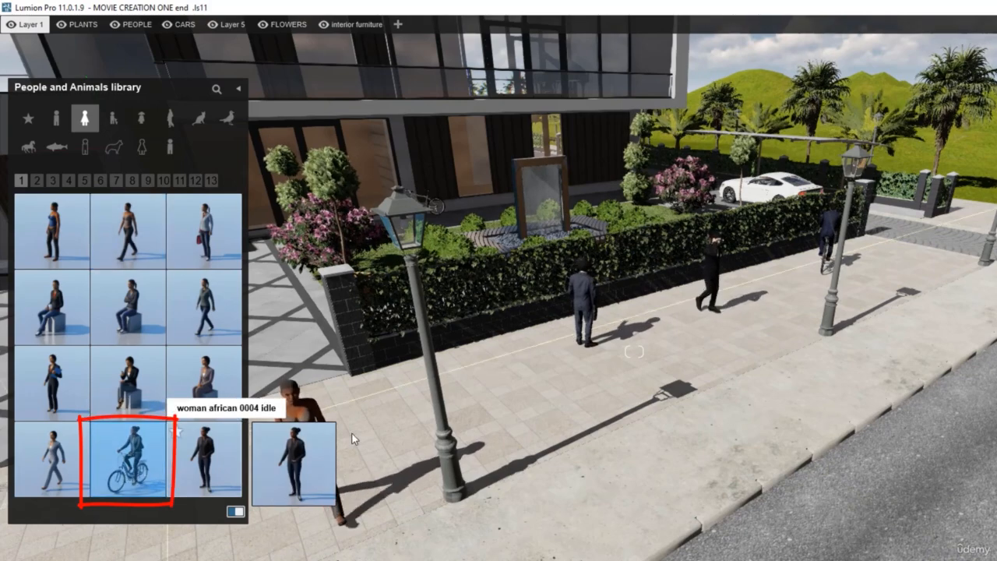
{"action": "left_click", "coordinate": [367, 394]}
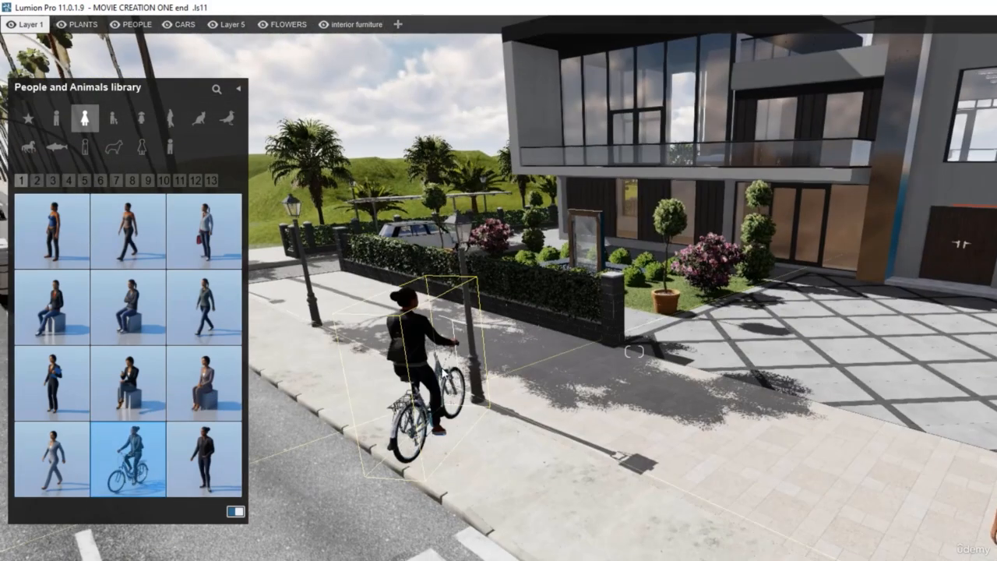
Place a woman walking a dog and a woman pushing a stroller on the sidewalk near the building entrance.
{"action": "left_click", "coordinate": [36, 181]}
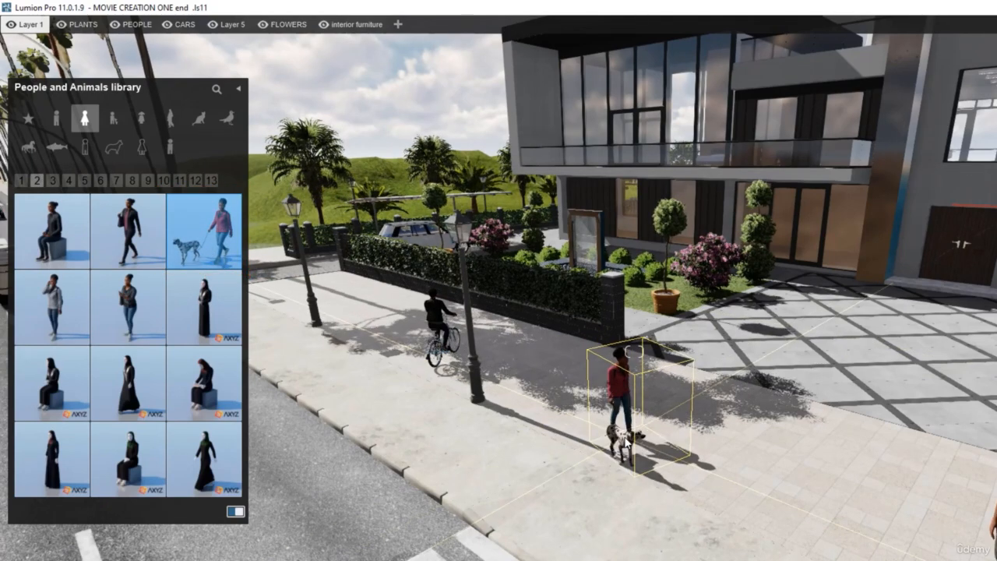
{"action": "left_click", "coordinate": [59, 182]}
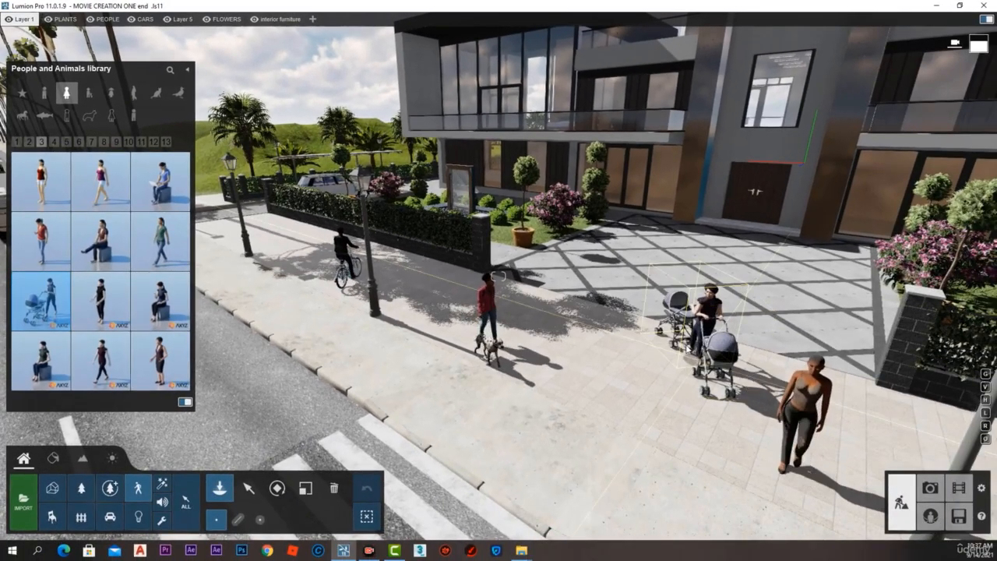
{"action": "key", "text": "s"}
{"action": "right_click_drag", "start_coordinate": [680, 342], "coordinate": [683, 346]}
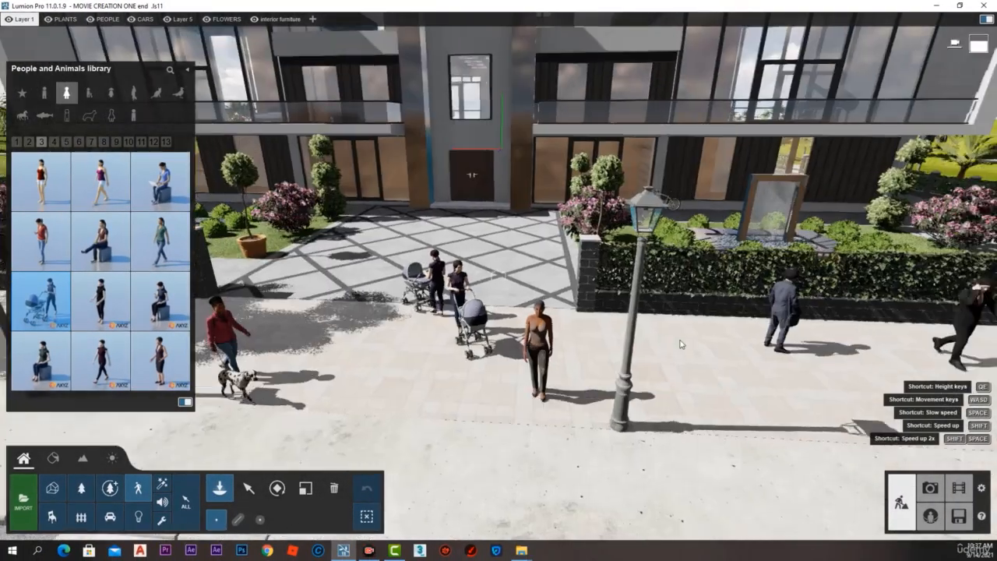
{"action": "key", "text": "s"}
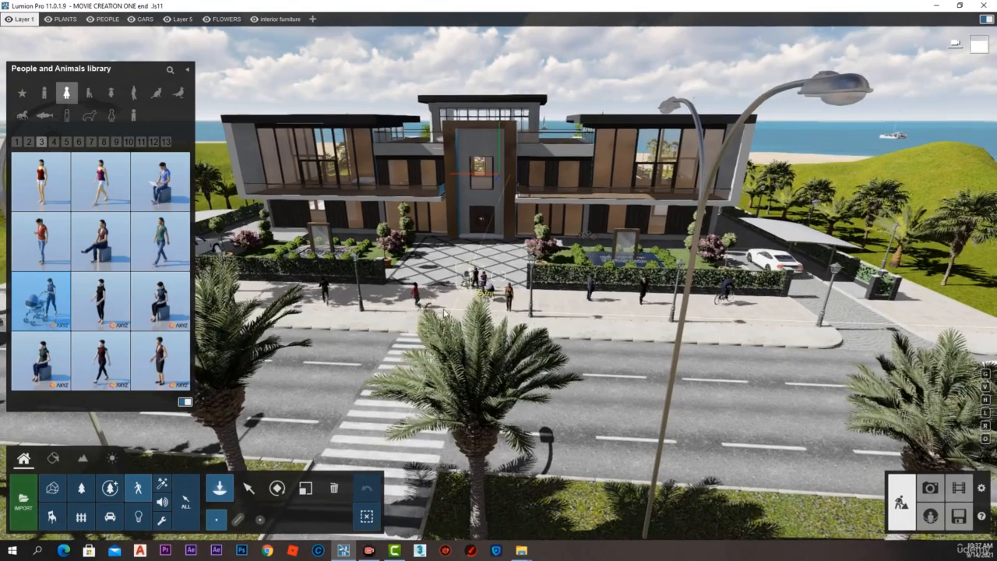
Add a two-way Mass Move path to clip 3 along the sidewalk in front of the building, 6.80 m wide.
{"action": "left_click", "coordinate": [959, 489]}
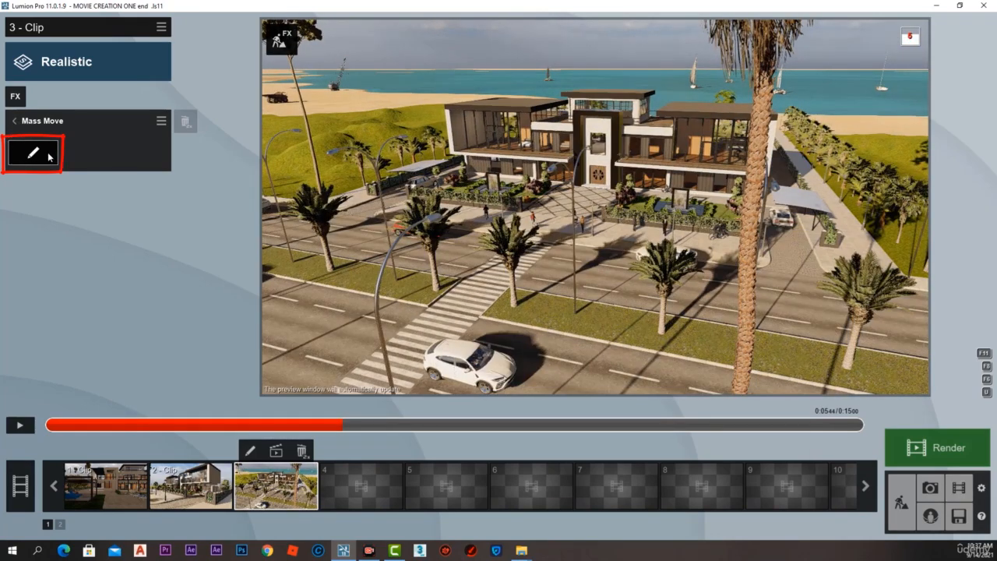
{"action": "left_click", "coordinate": [33, 154]}
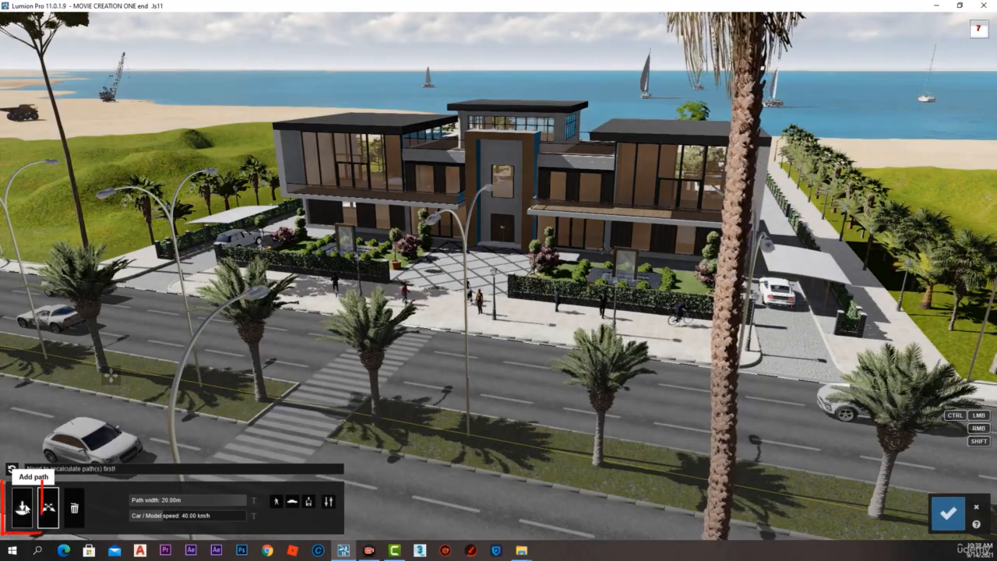
{"action": "left_click", "coordinate": [24, 508]}
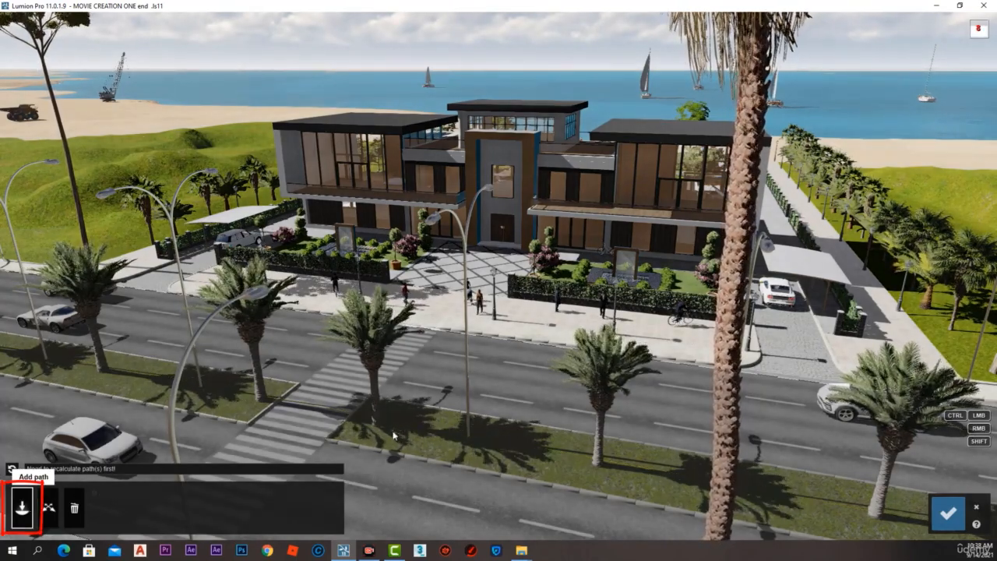
{"action": "key", "text": "w"}
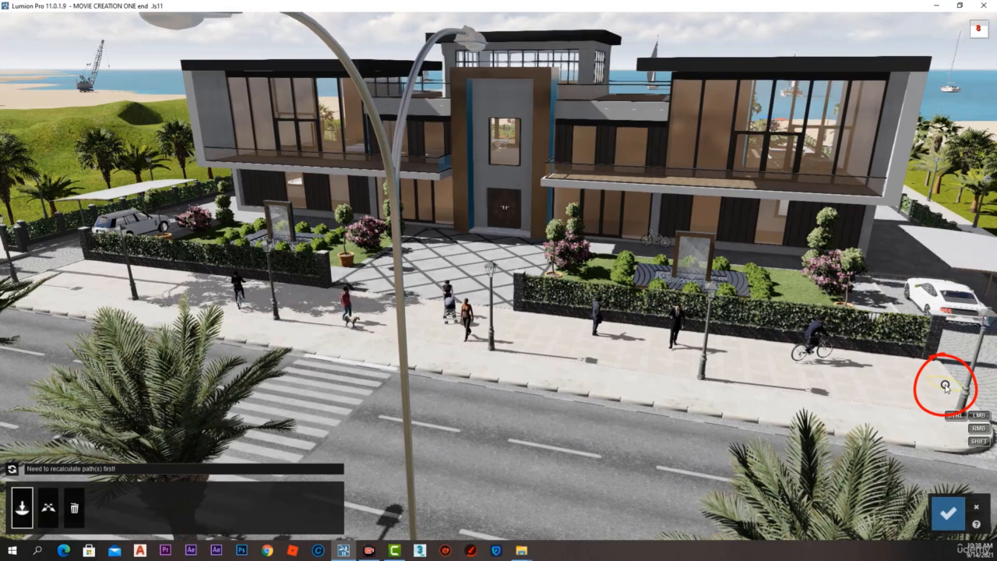
{"action": "left_click", "coordinate": [945, 386]}
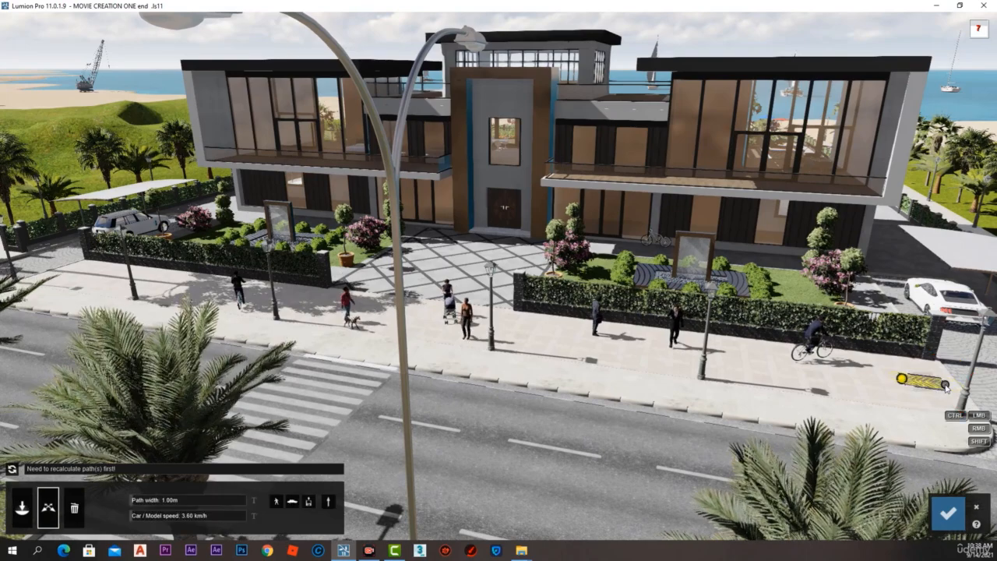
{"action": "scroll", "coordinate": [945, 386], "scroll_direction": "down", "scroll_amount": 2}
{"action": "left_click_drag", "start_coordinate": [137, 268], "coordinate": [94, 274]}
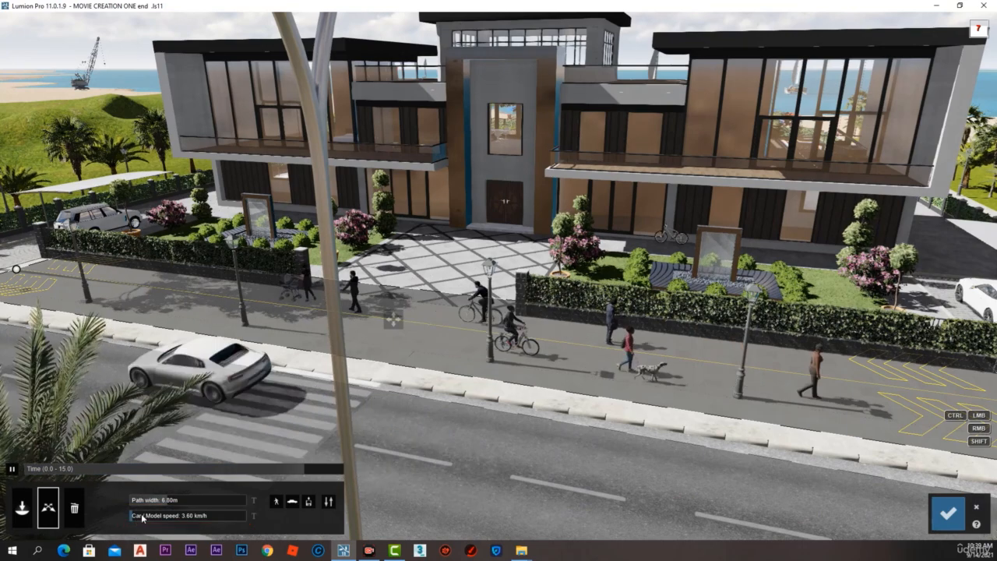
Set the sidewalk path's car/model speed to 8 km/h, apply the Mass Move edit and play clip 3.
{"action": "left_click_drag", "start_coordinate": [139, 523], "coordinate": [150, 517]}
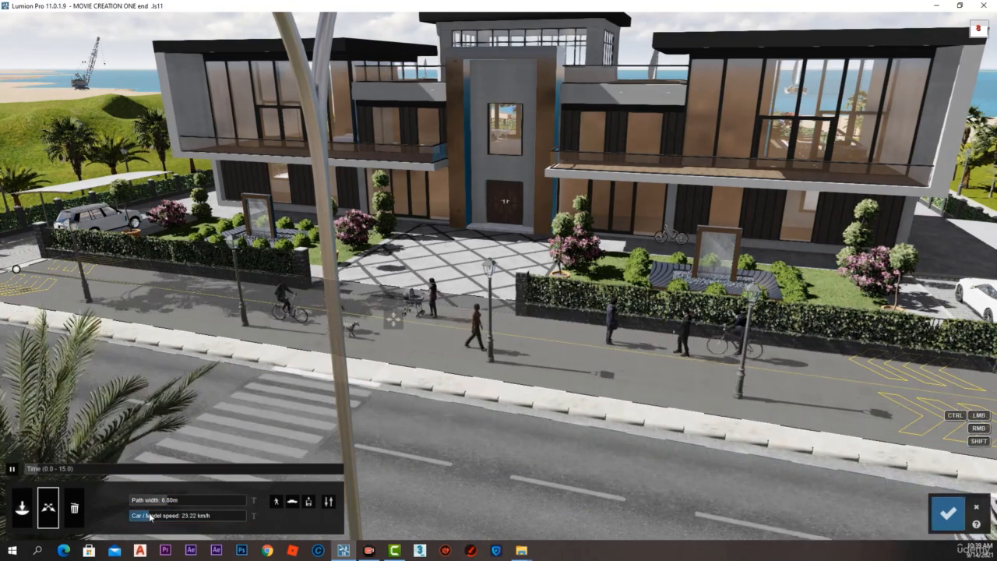
{"action": "left_click", "coordinate": [250, 516]}
{"action": "type", "text": "8"}
{"action": "key", "text": "Return"}
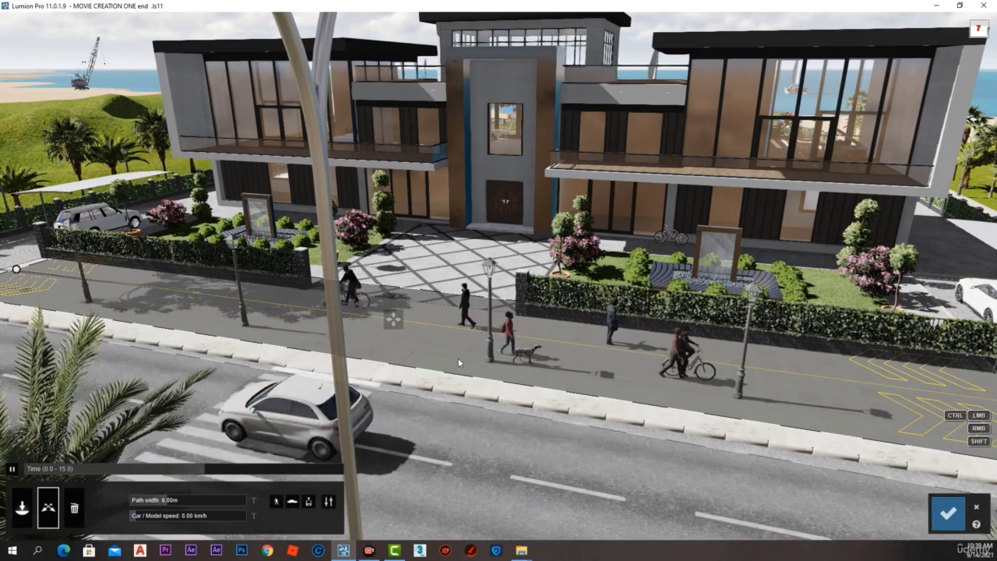
{"action": "left_click", "coordinate": [946, 520]}
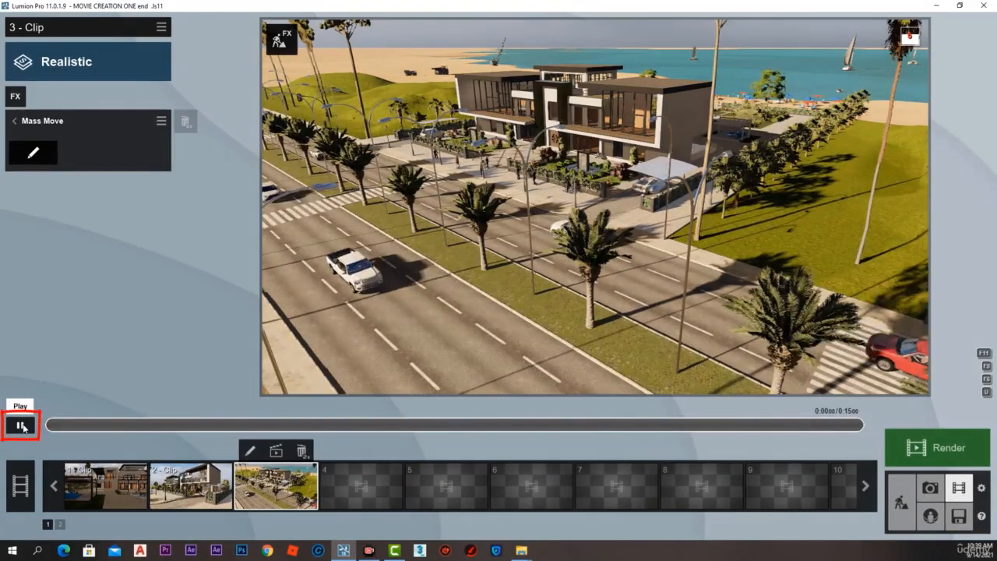
{"action": "left_click", "coordinate": [21, 426]}
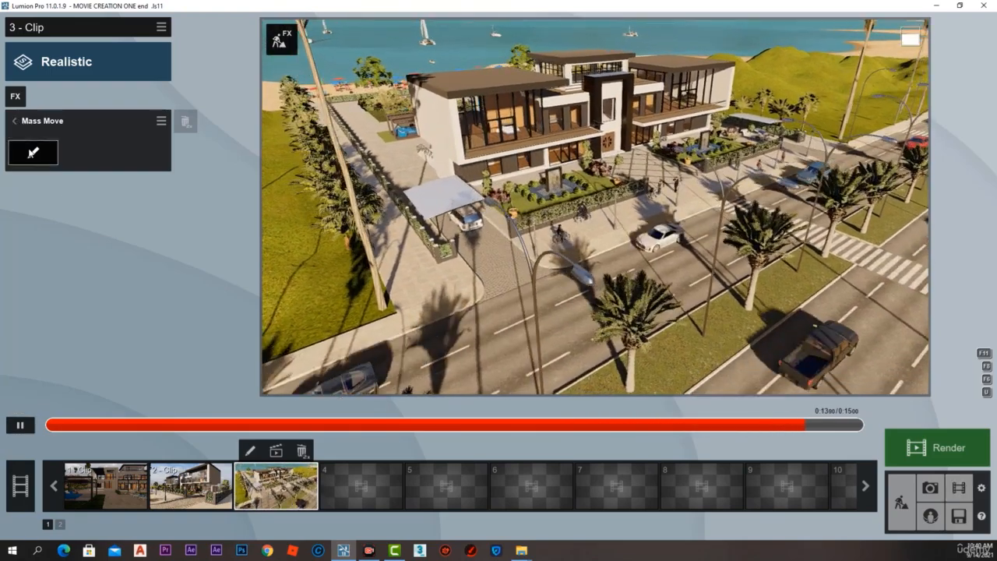
Exclude cars and imported models from the sidewalk Mass Move path and recalculate the paths.
{"action": "left_click", "coordinate": [33, 153]}
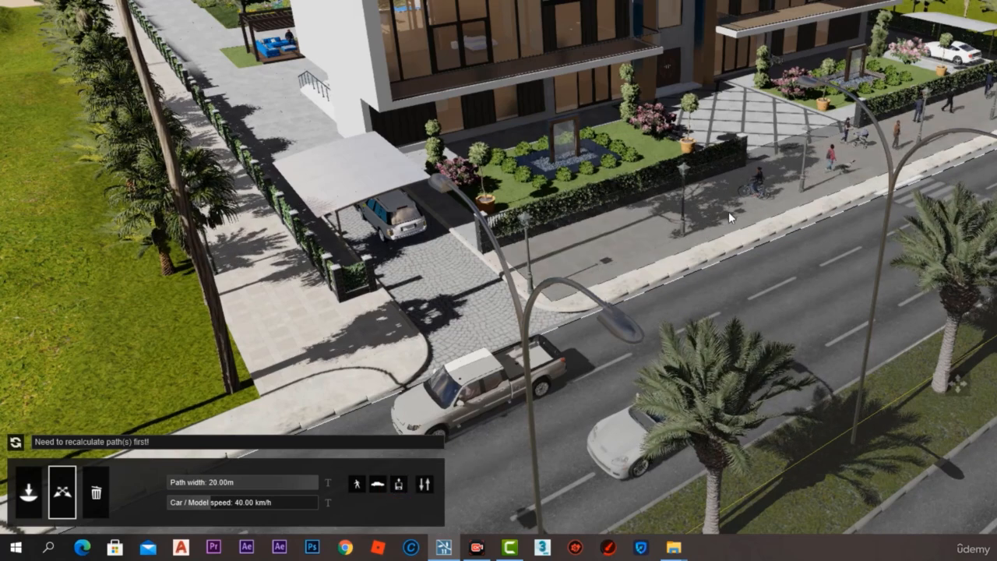
{"action": "left_click", "coordinate": [744, 225]}
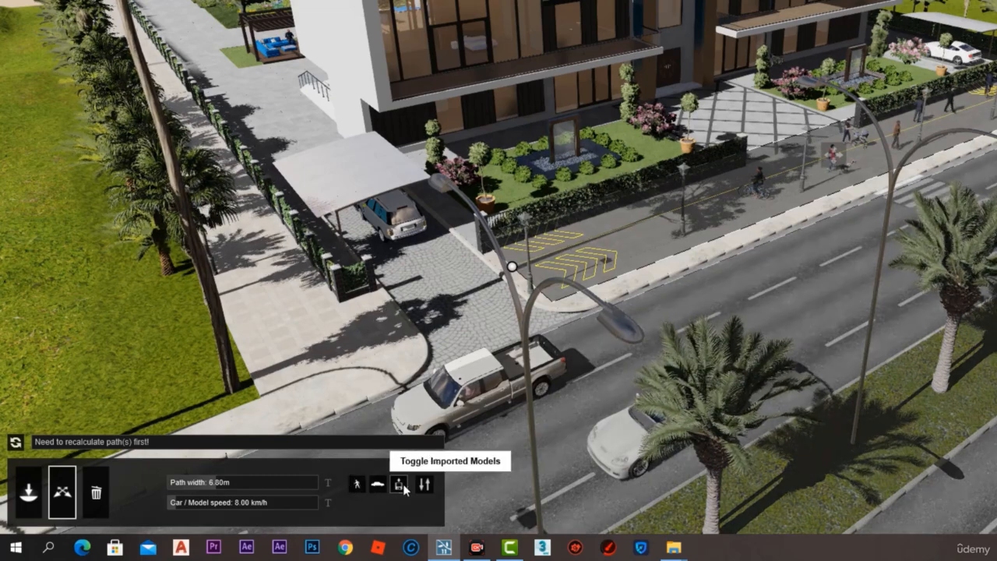
{"action": "left_click", "coordinate": [380, 486]}
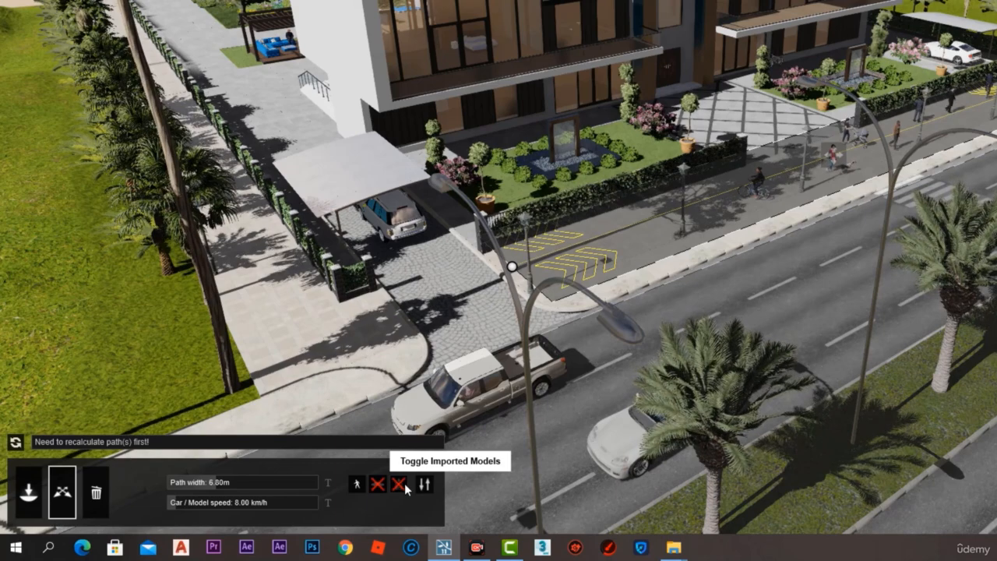
{"action": "left_click", "coordinate": [15, 443]}
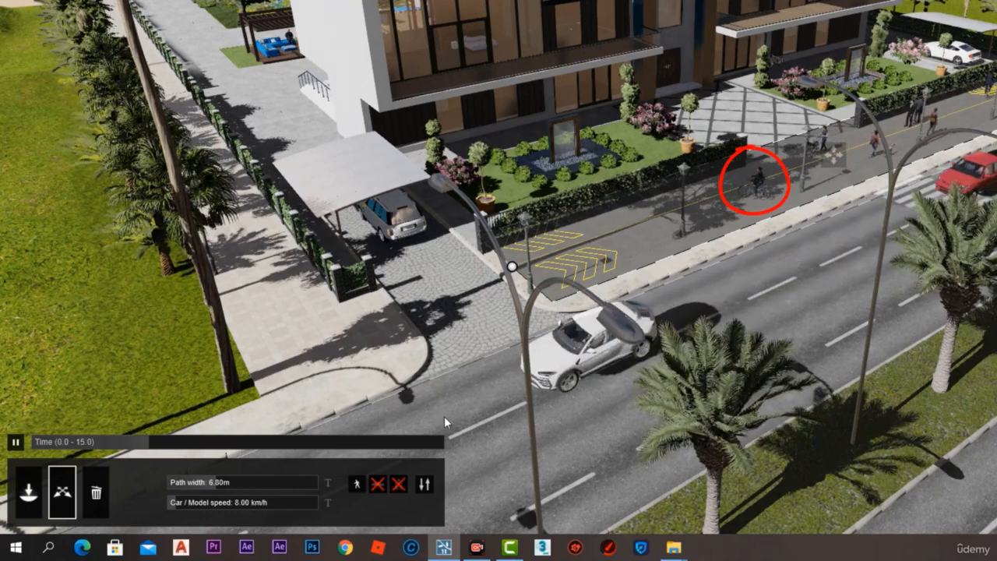
Include cars on the sidewalk path again, recalculate and play the movement, and re-enable imported models.
{"action": "left_click", "coordinate": [381, 483]}
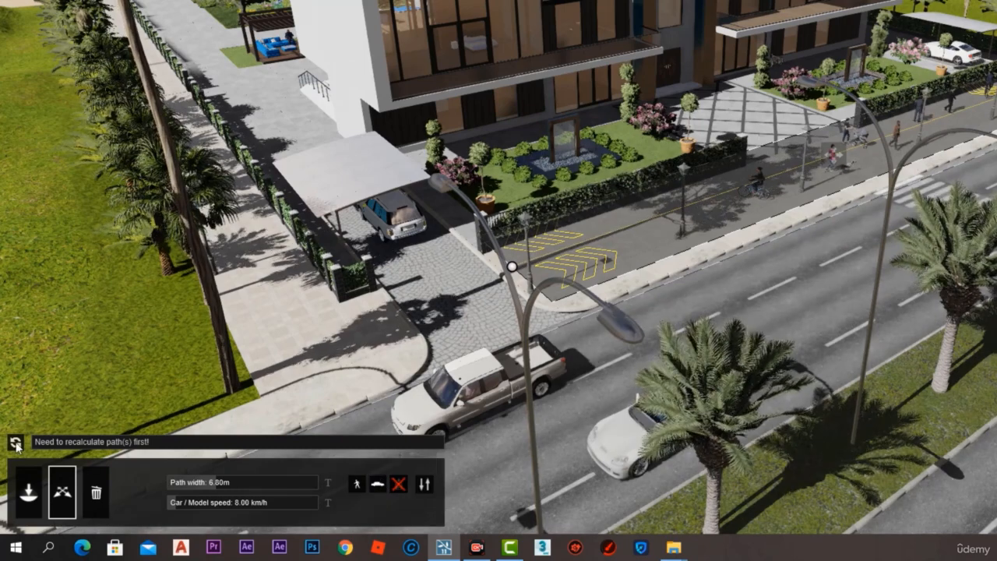
{"action": "left_click", "coordinate": [16, 443]}
{"action": "left_click", "coordinate": [16, 443]}
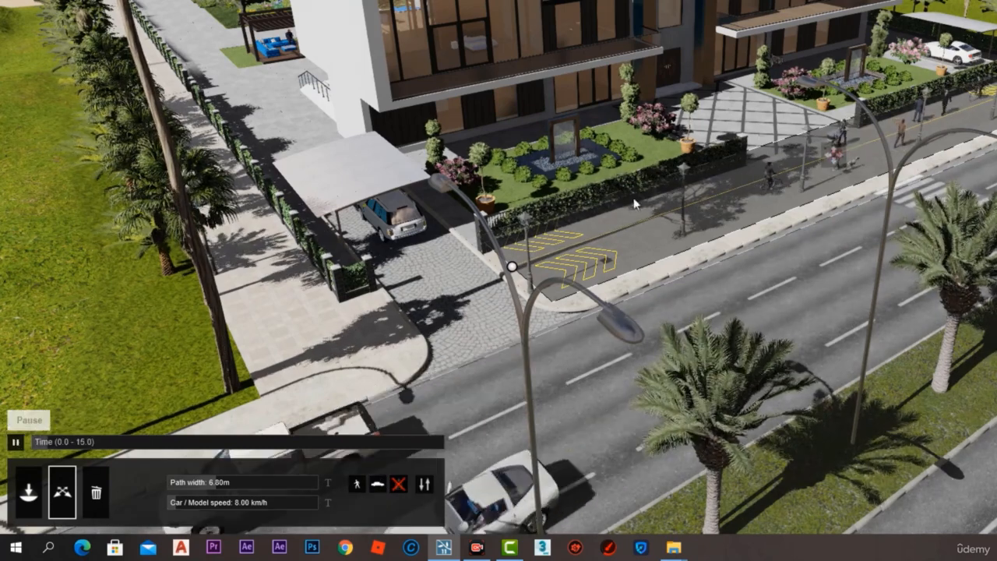
{"action": "left_click", "coordinate": [399, 483]}
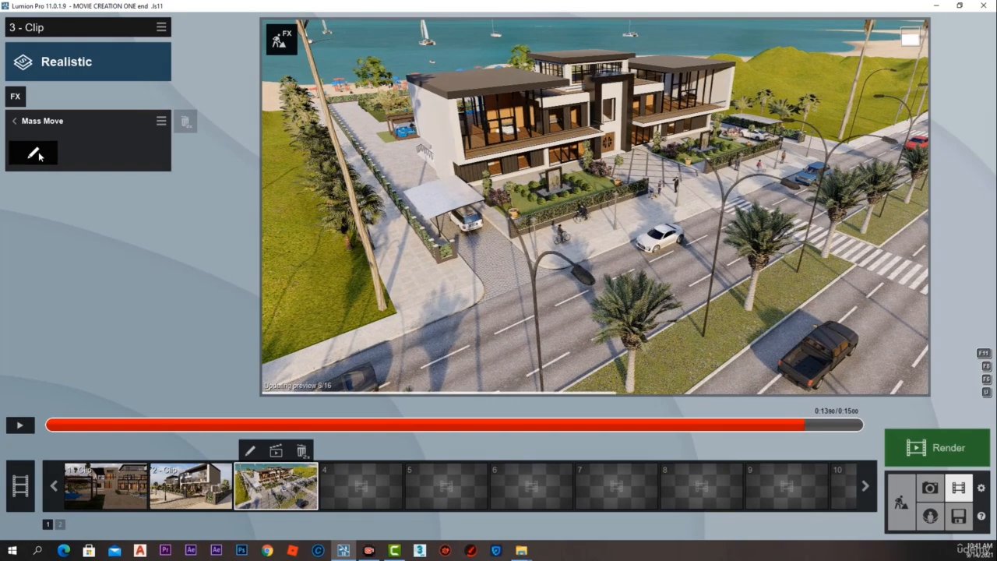
In the build scene, move the waterfall model about 10 m from the front garden onto the sidewalk path, and play clip 3.
{"action": "left_click", "coordinate": [33, 153]}
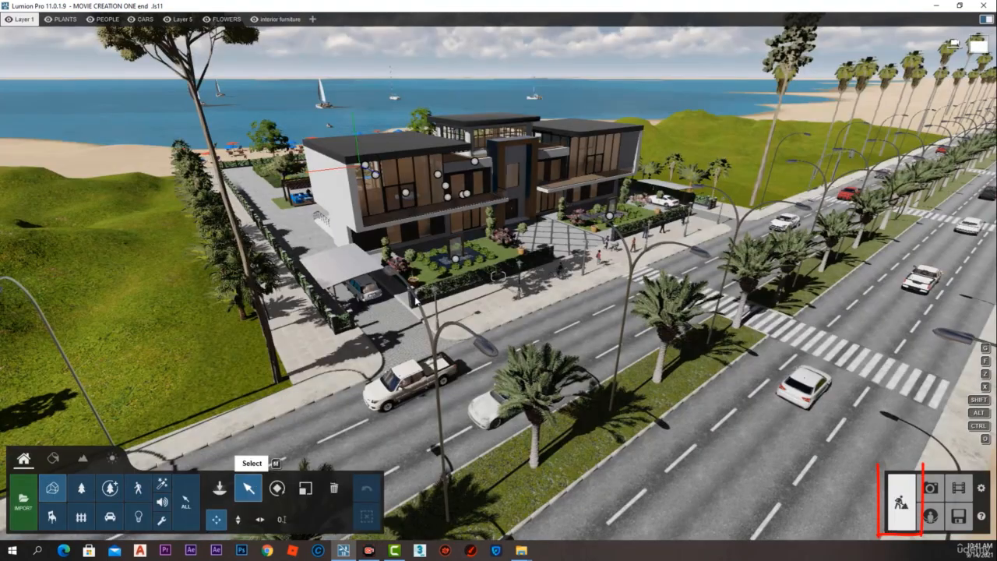
{"action": "left_click", "coordinate": [456, 260]}
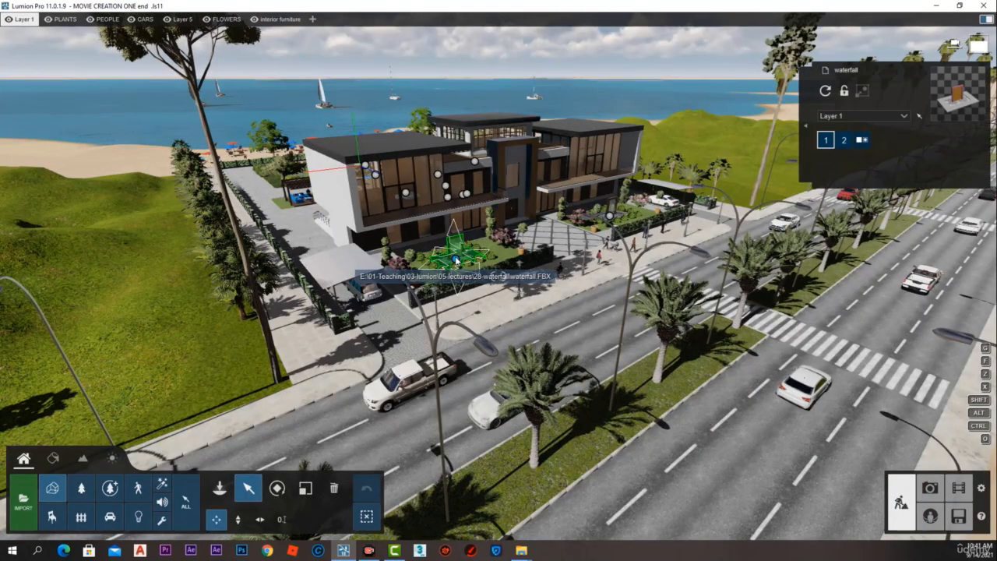
{"action": "left_click_drag", "start_coordinate": [466, 285], "coordinate": [477, 310]}
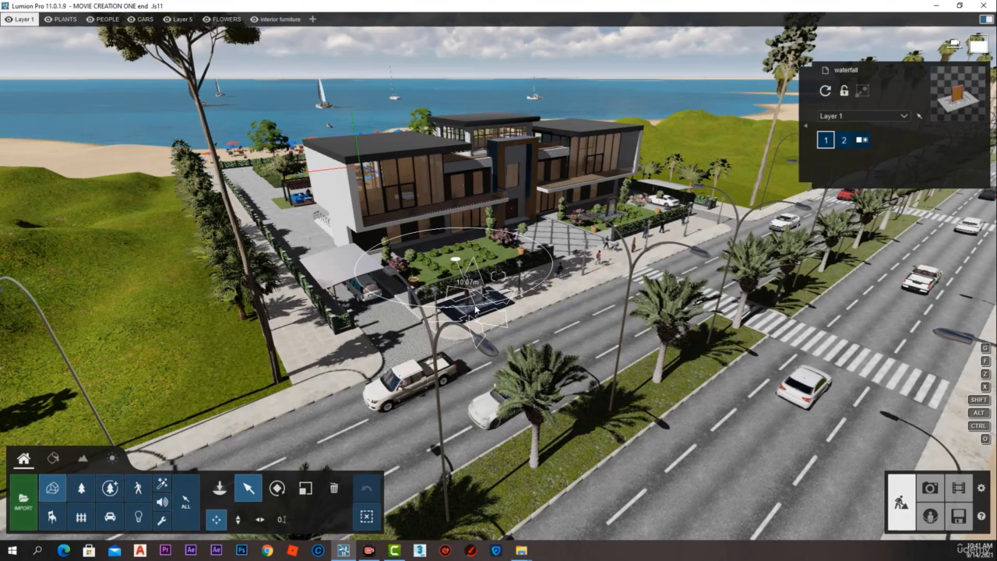
{"action": "left_click", "coordinate": [961, 499]}
{"action": "left_click", "coordinate": [21, 426]}
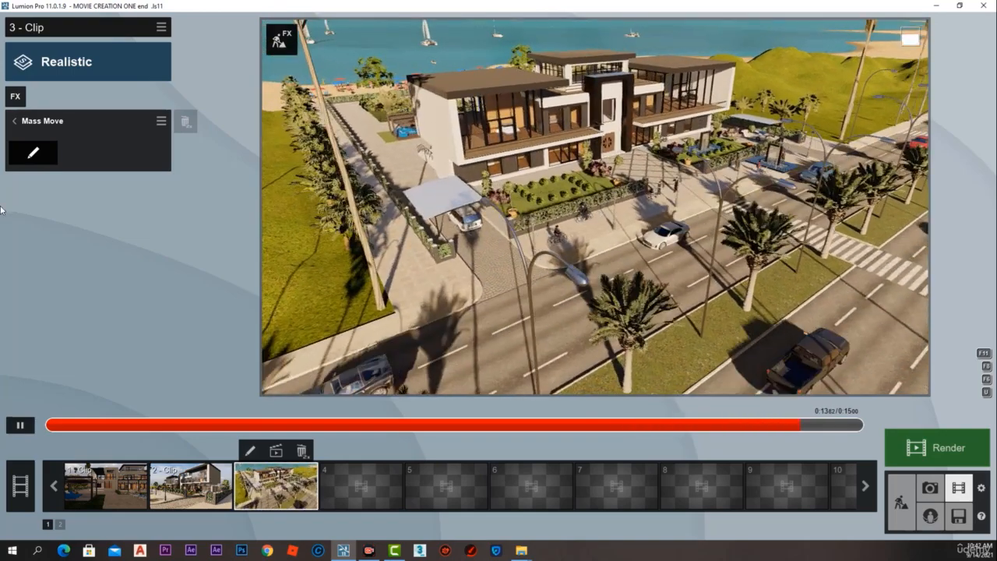
Exclude imported models from the sidewalk Mass Move path, preview the movement and apply the edit.
{"action": "left_click", "coordinate": [33, 153]}
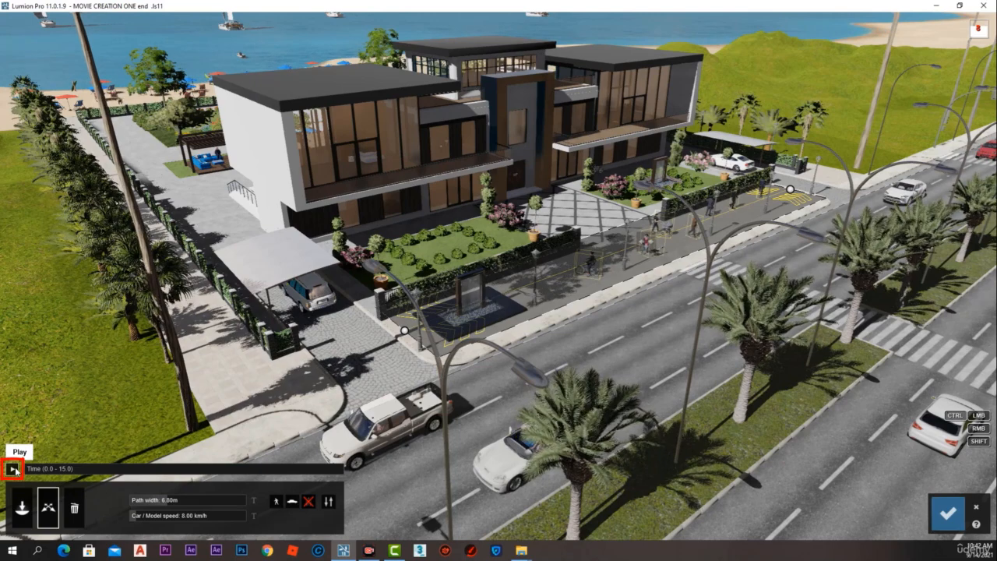
{"action": "left_click", "coordinate": [12, 468]}
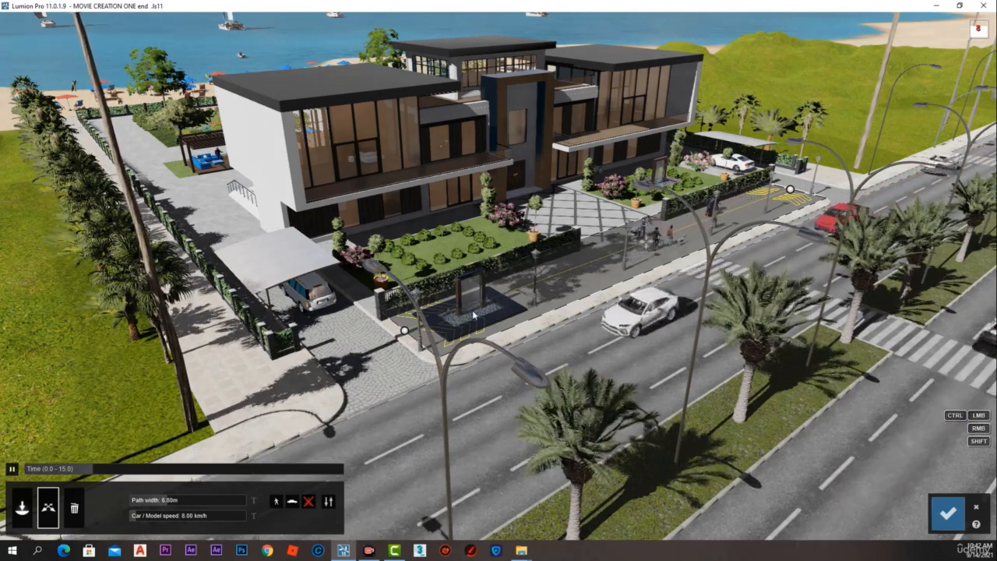
{"action": "left_click", "coordinate": [948, 513]}
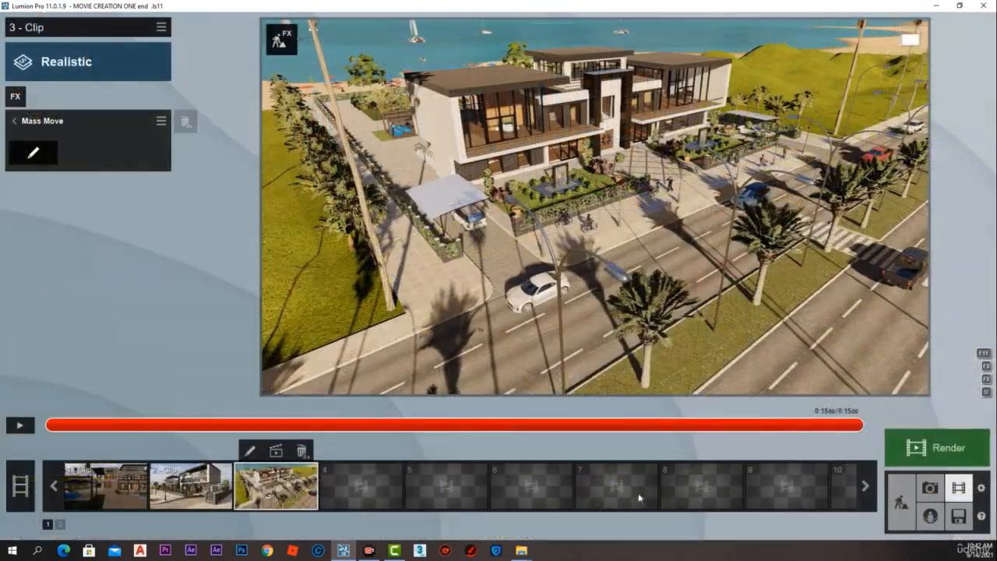
Record clip 4 as a street-level camera path along the sidewalk, capturing one end of the house, the front entrance and the other end.
{"action": "left_click", "coordinate": [362, 487]}
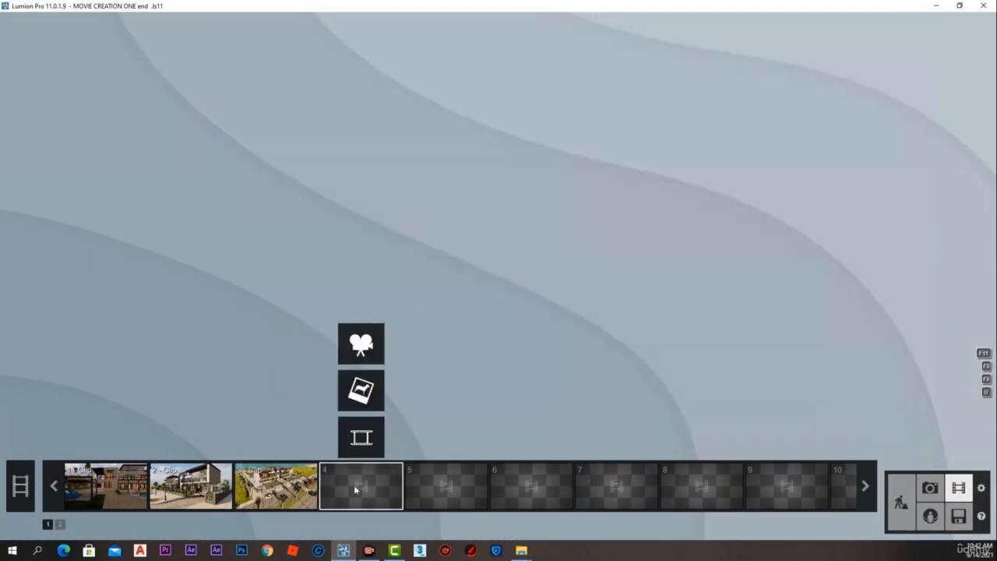
{"action": "left_click", "coordinate": [361, 344]}
{"action": "left_click", "coordinate": [499, 486]}
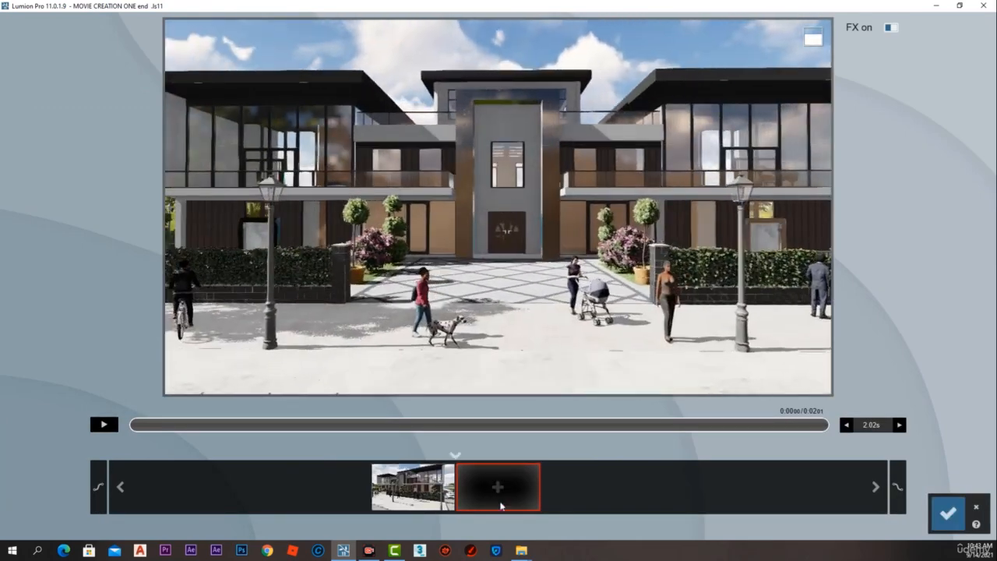
{"action": "left_click", "coordinate": [499, 486]}
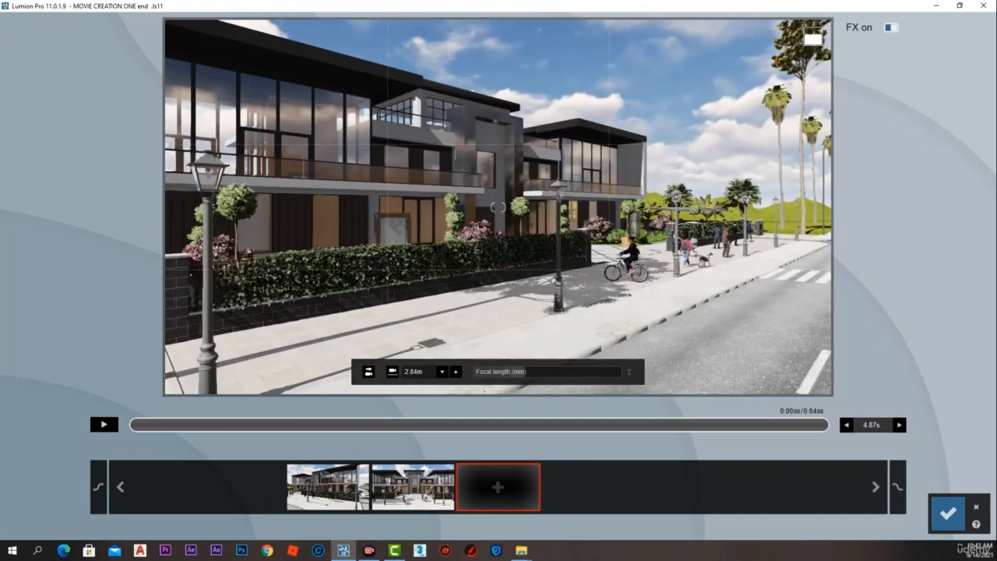
{"action": "left_click", "coordinate": [483, 487]}
{"action": "left_click", "coordinate": [949, 514]}
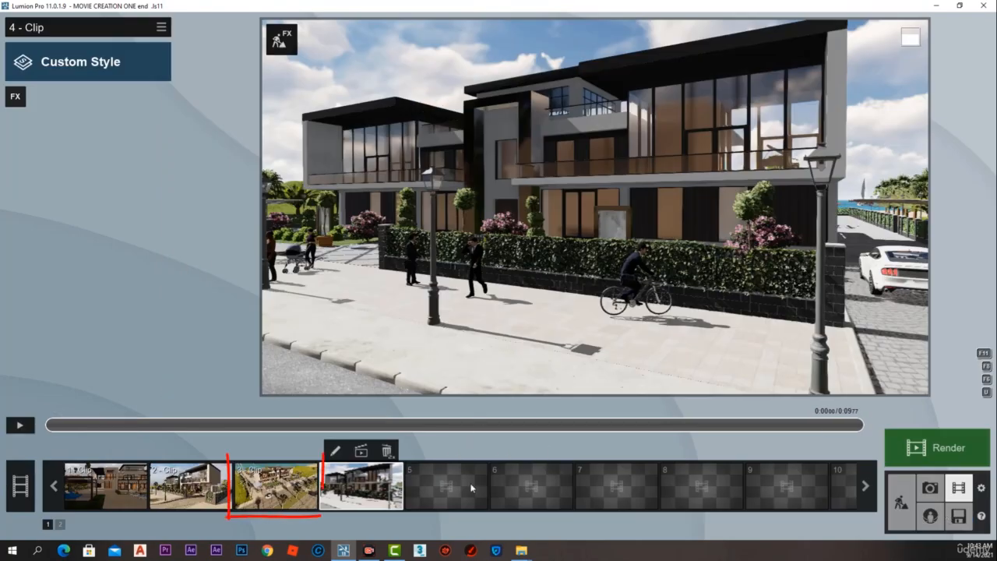
Copy all effects of clip 3, including Mass Move and the Realistic style.
{"action": "left_click", "coordinate": [277, 487]}
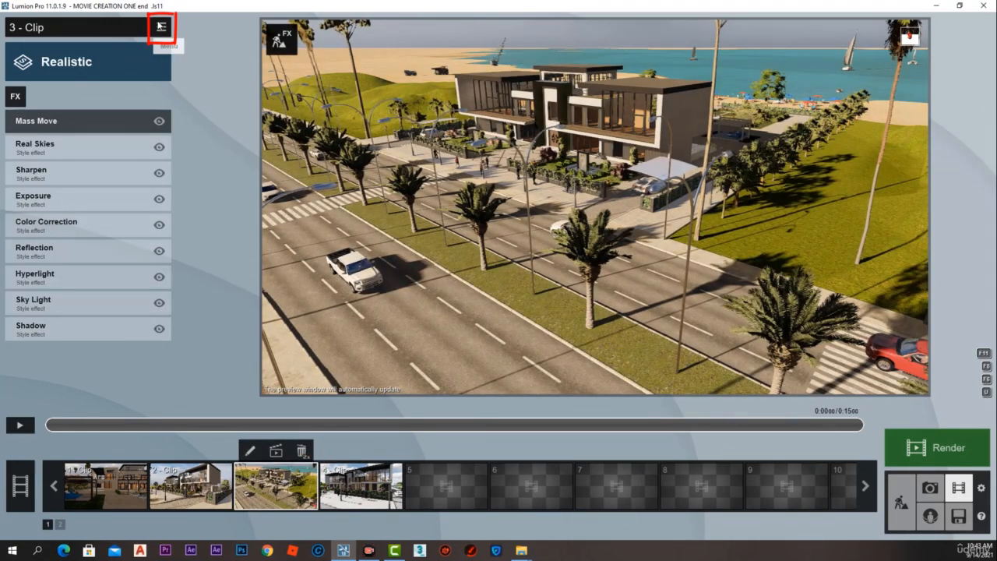
{"action": "left_click", "coordinate": [161, 28]}
{"action": "left_click", "coordinate": [141, 38]}
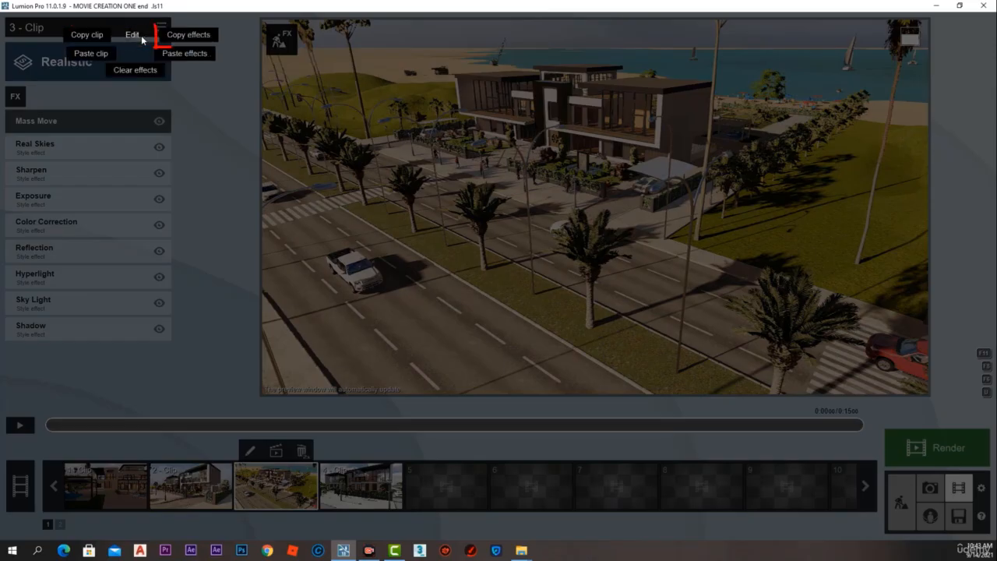
{"action": "left_click", "coordinate": [199, 35]}
Paste the copied effects into clip 4 and play the clip to check the people's movement.
{"action": "left_click", "coordinate": [361, 490]}
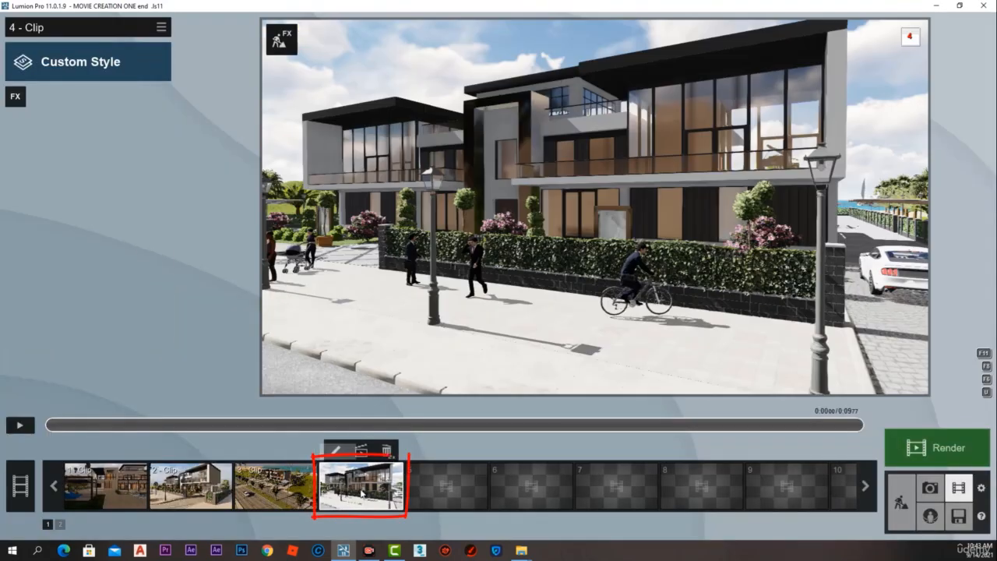
{"action": "left_click", "coordinate": [161, 29]}
{"action": "left_click", "coordinate": [141, 39]}
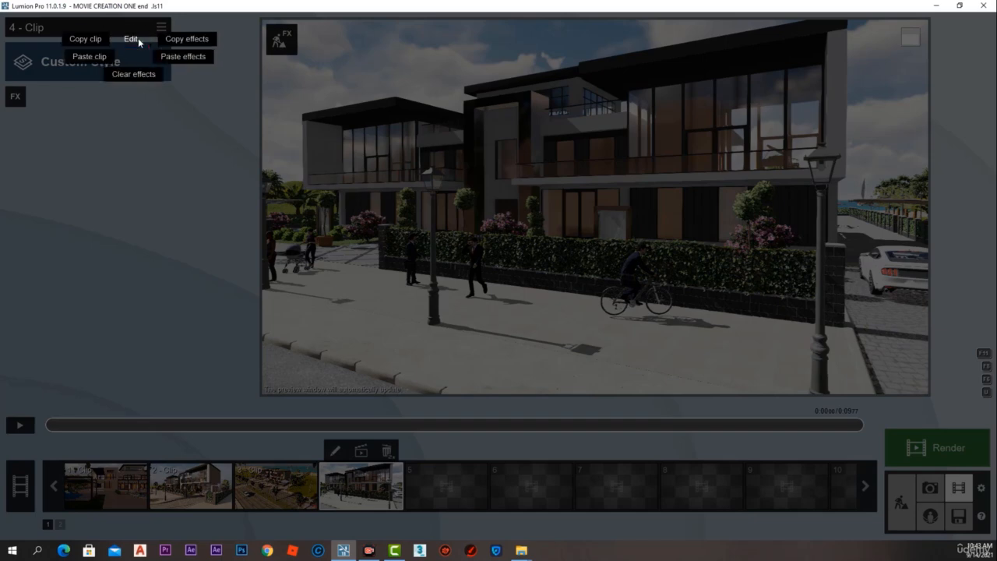
{"action": "left_click", "coordinate": [176, 61]}
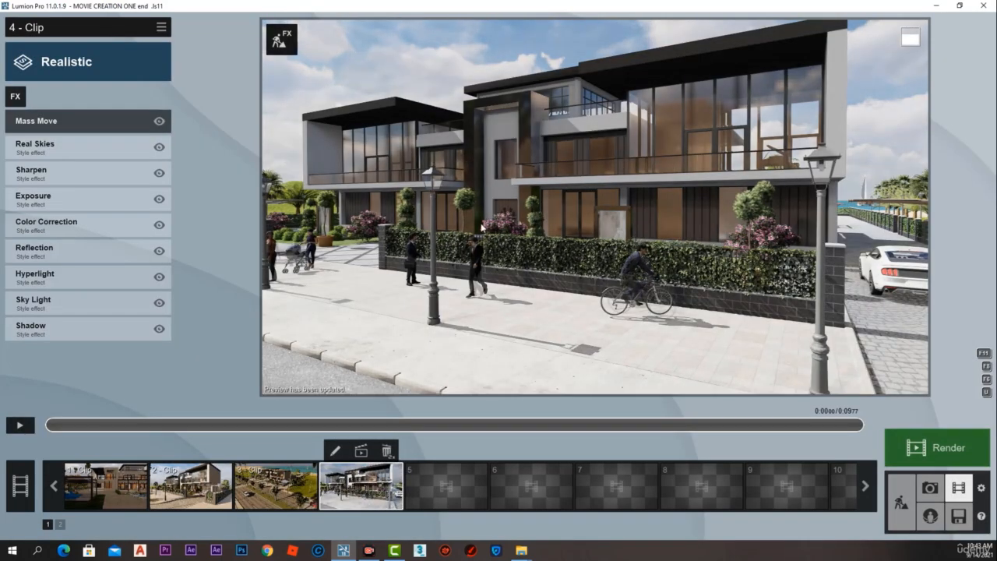
{"action": "left_click", "coordinate": [21, 427]}
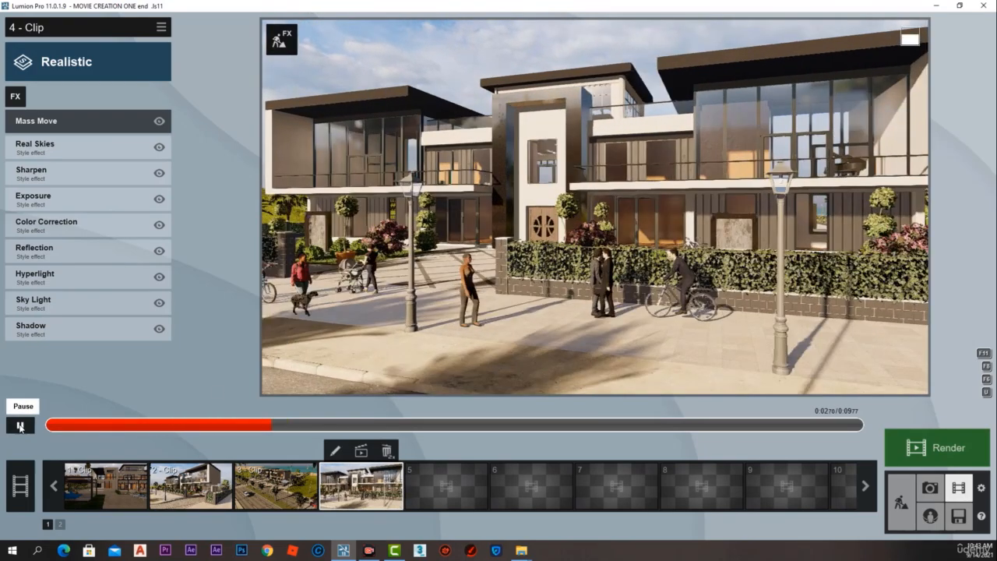